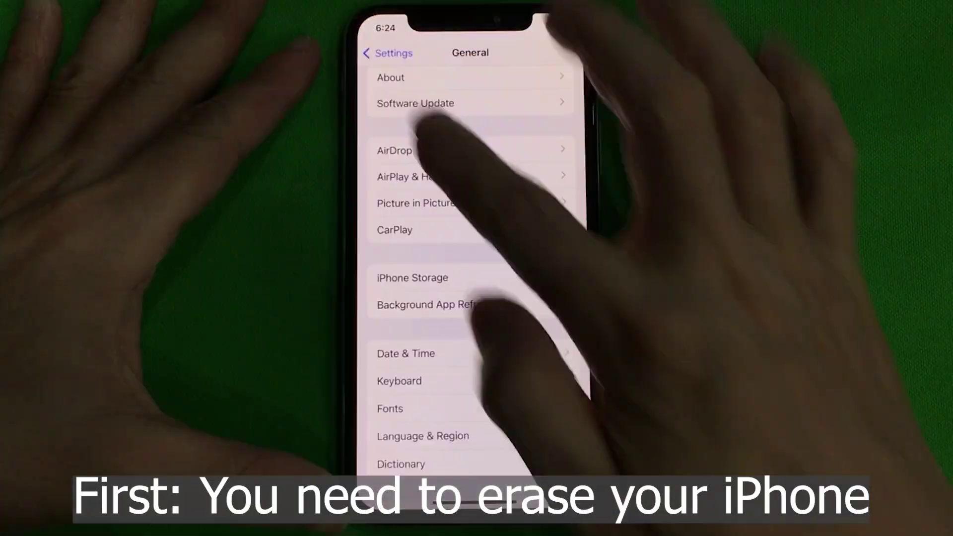
In Settings, go to General > Transfer or Reset iPhone and choose Erase All Content and Settings.
{"action": "left_click", "coordinate": [390, 52]}
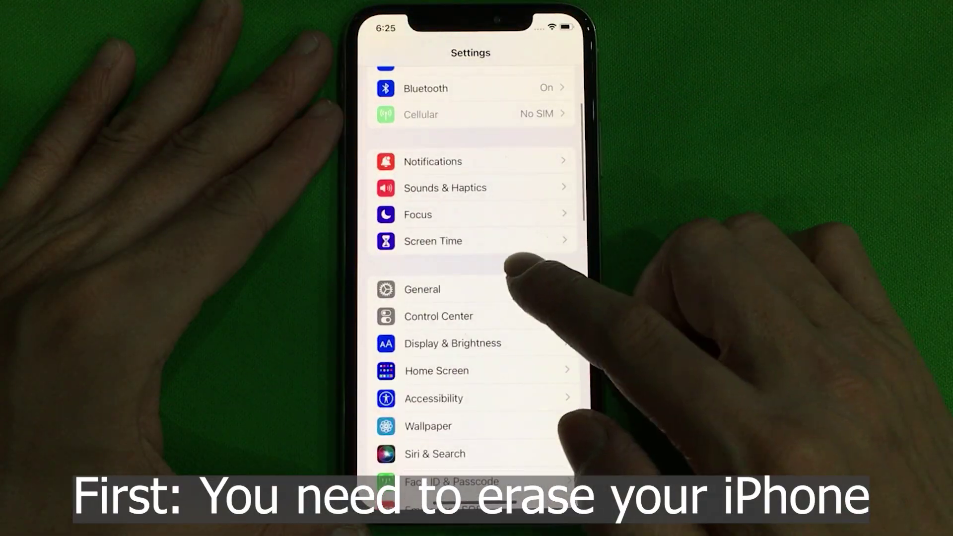
{"action": "left_click", "coordinate": [566, 284]}
{"action": "scroll", "coordinate": [546, 298], "scroll_direction": "down", "scroll_amount": 5}
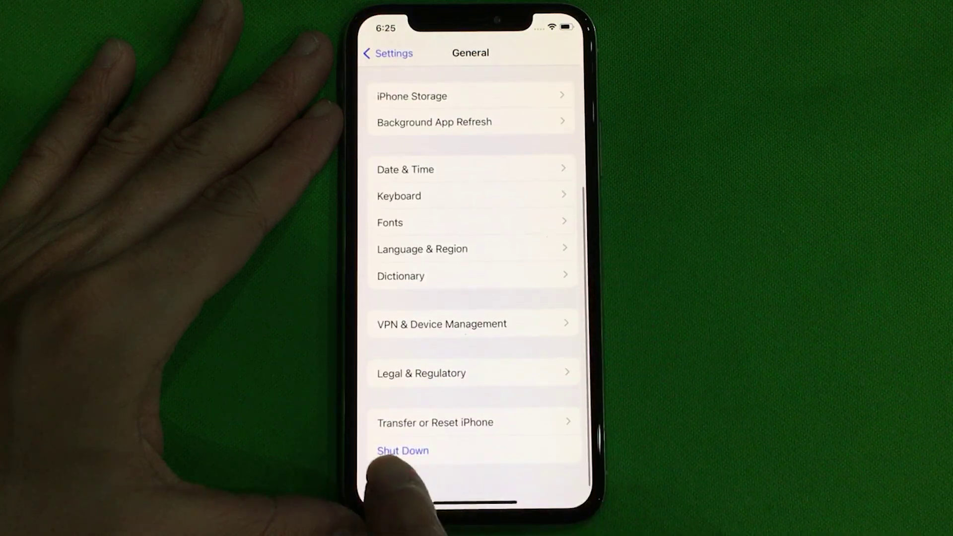
{"action": "left_click", "coordinate": [477, 417]}
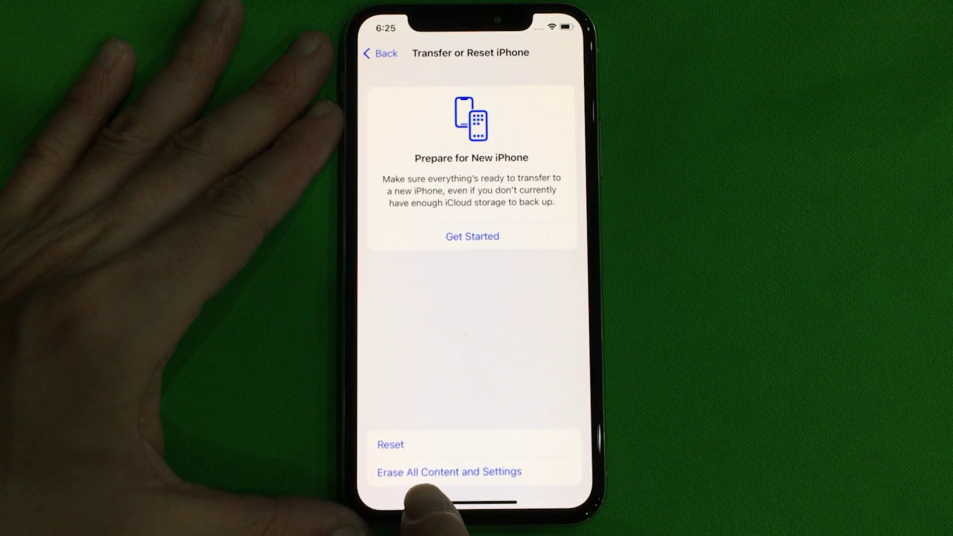
{"action": "left_click", "coordinate": [502, 469]}
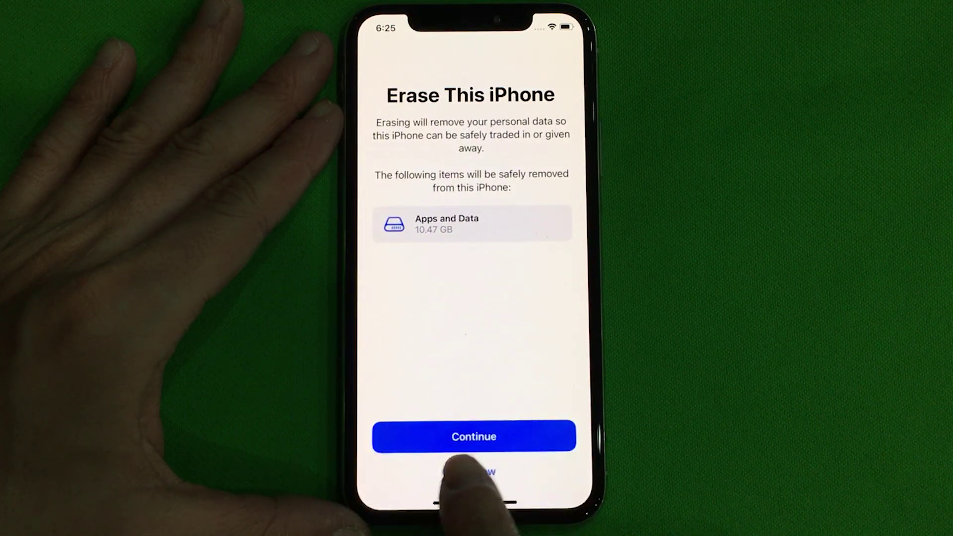
Continue to the erase confirmation, cancel it, and return to the home screen.
{"action": "left_click", "coordinate": [503, 439]}
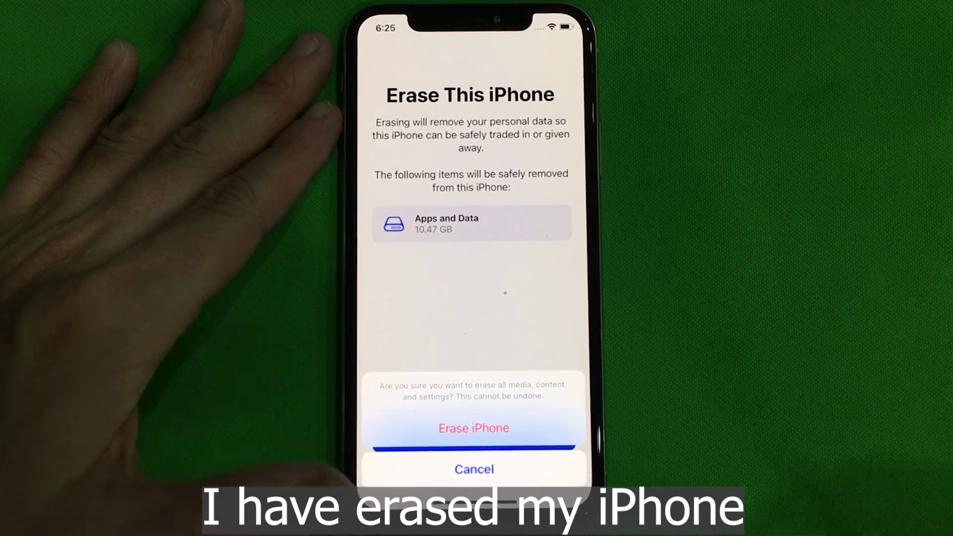
{"action": "left_click", "coordinate": [497, 469]}
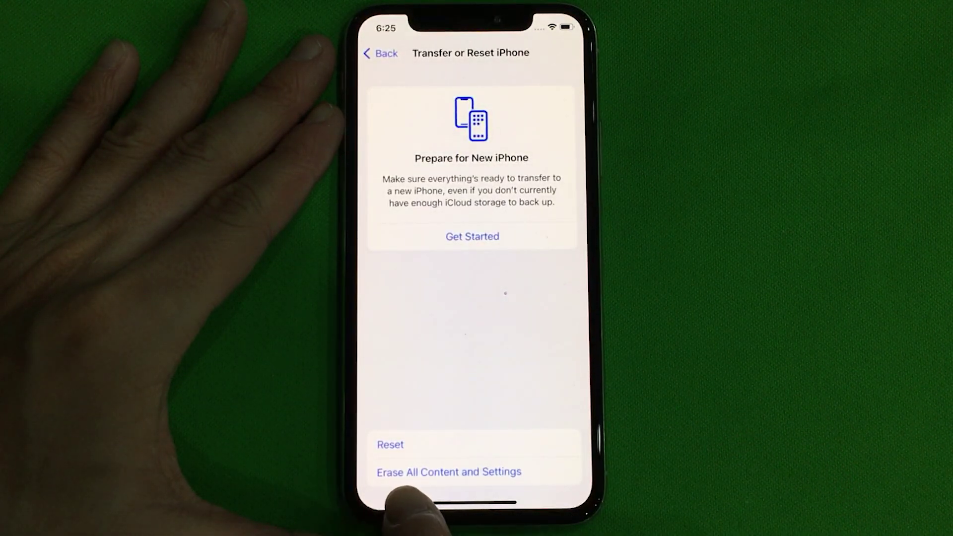
{"action": "left_click_drag", "start_coordinate": [488, 498], "coordinate": [615, 395]}
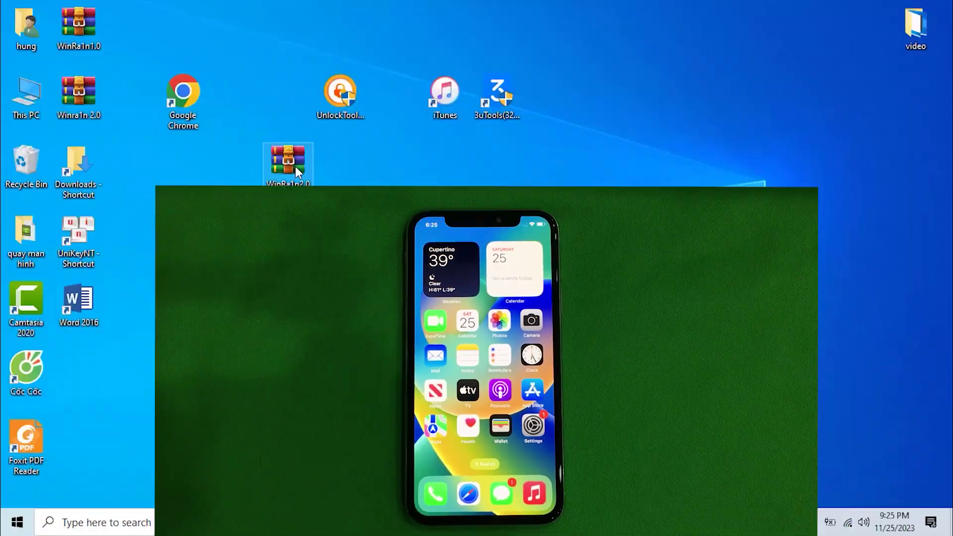
Create a desktop folder named New folder, move the WinRa1n2.0 archive into it, and open it.
{"action": "left_click_drag", "start_coordinate": [296, 165], "coordinate": [297, 228]}
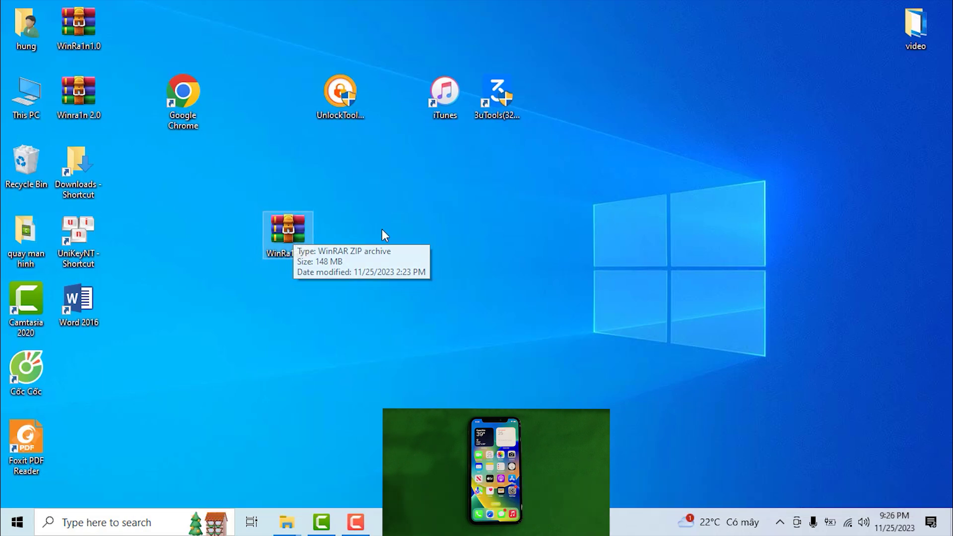
{"action": "right_click", "coordinate": [415, 204]}
{"action": "mouse_move", "coordinate": [449, 368]}
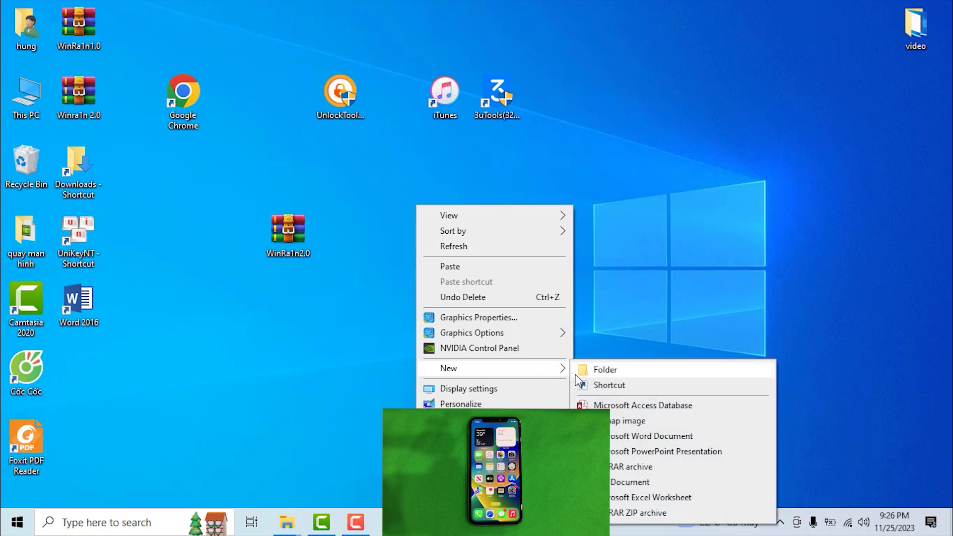
{"action": "left_click", "coordinate": [593, 373]}
{"action": "key", "text": "Return"}
{"action": "left_click_drag", "start_coordinate": [288, 231], "coordinate": [440, 225]}
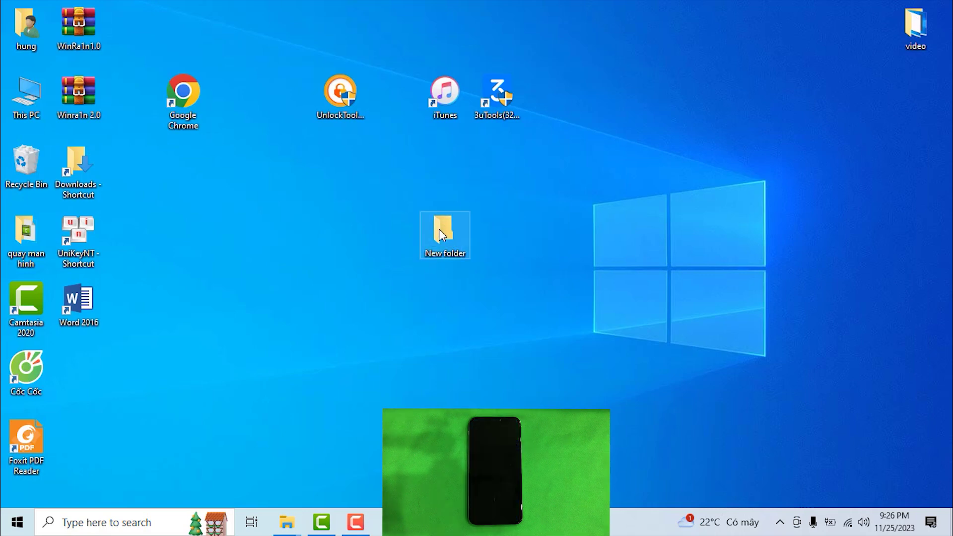
{"action": "double_click", "coordinate": [439, 229]}
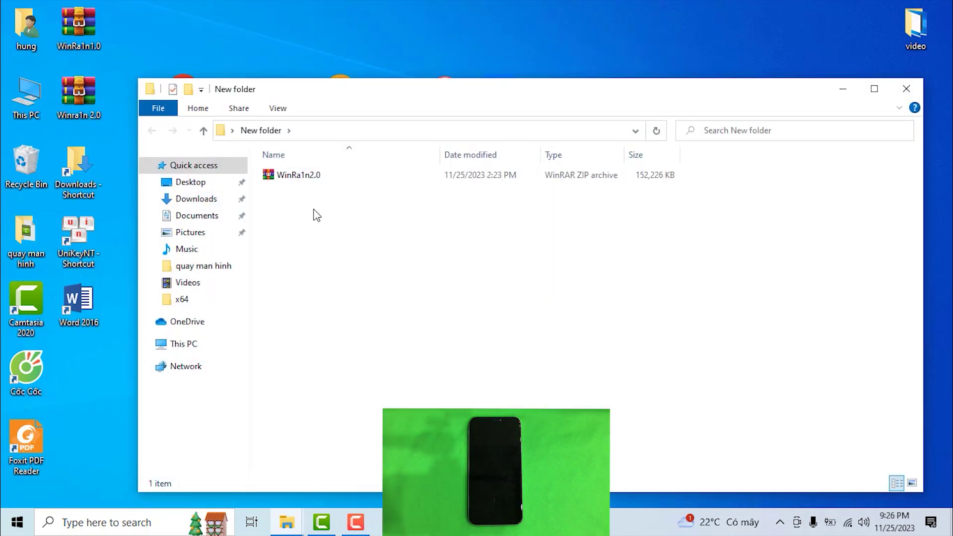
Minimize the folder window, then open and close Windows Security from the system tray.
{"action": "left_click", "coordinate": [851, 92]}
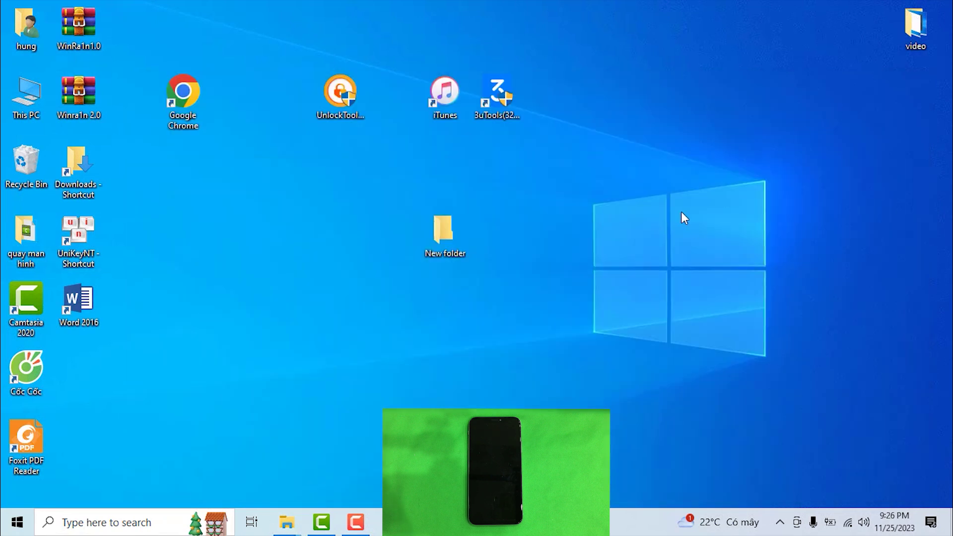
{"action": "left_click", "coordinate": [780, 522]}
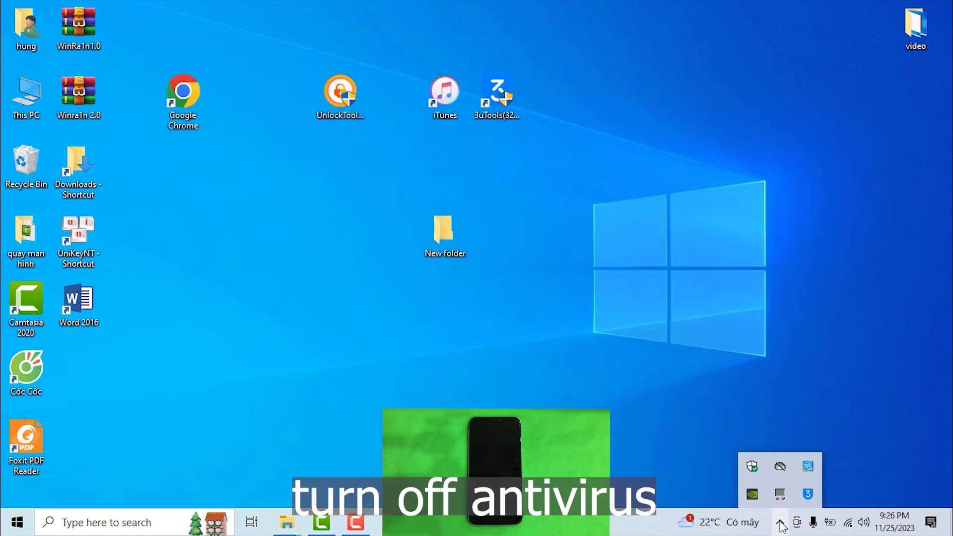
{"action": "left_click", "coordinate": [753, 467]}
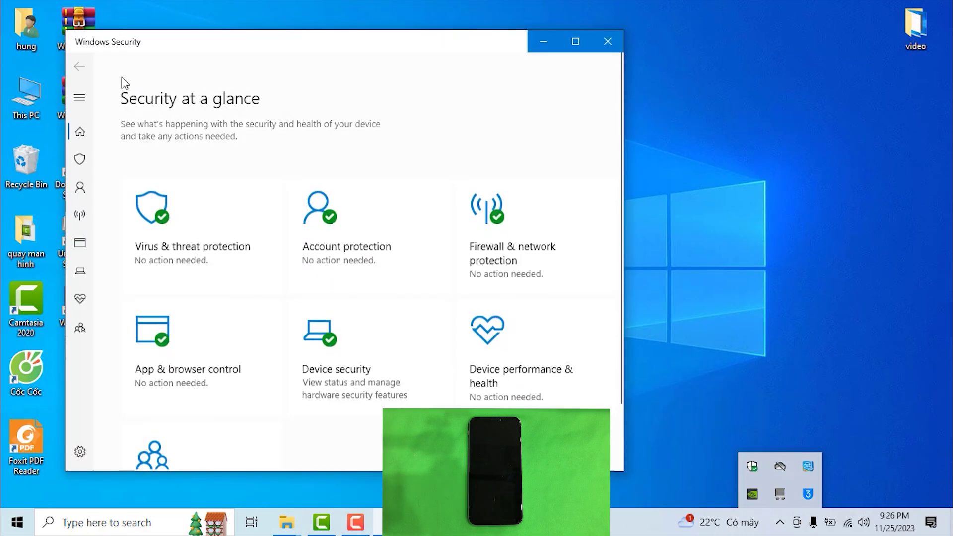
{"action": "left_click", "coordinate": [611, 41]}
Search 'security' from the taskbar and open the Windows Security app.
{"action": "left_click", "coordinate": [127, 525]}
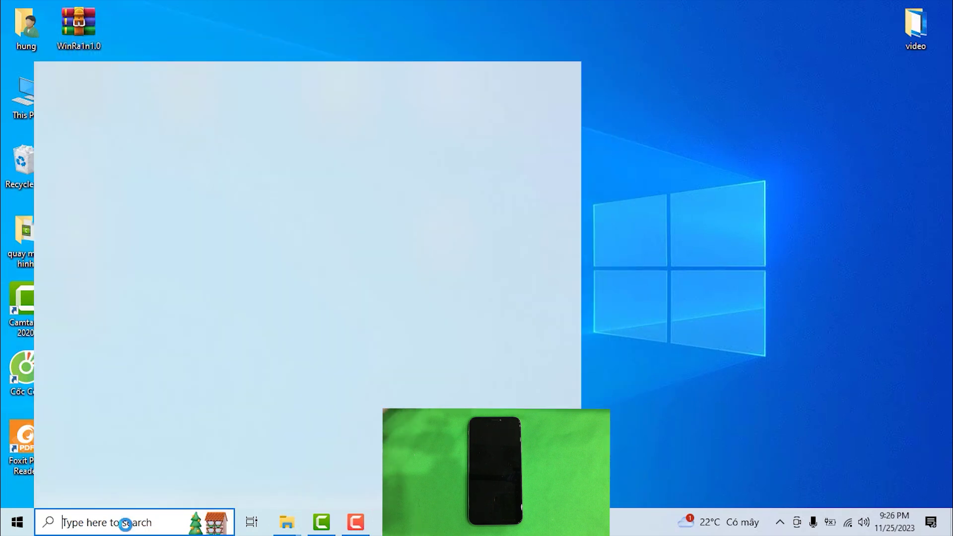
{"action": "type", "text": "security"}
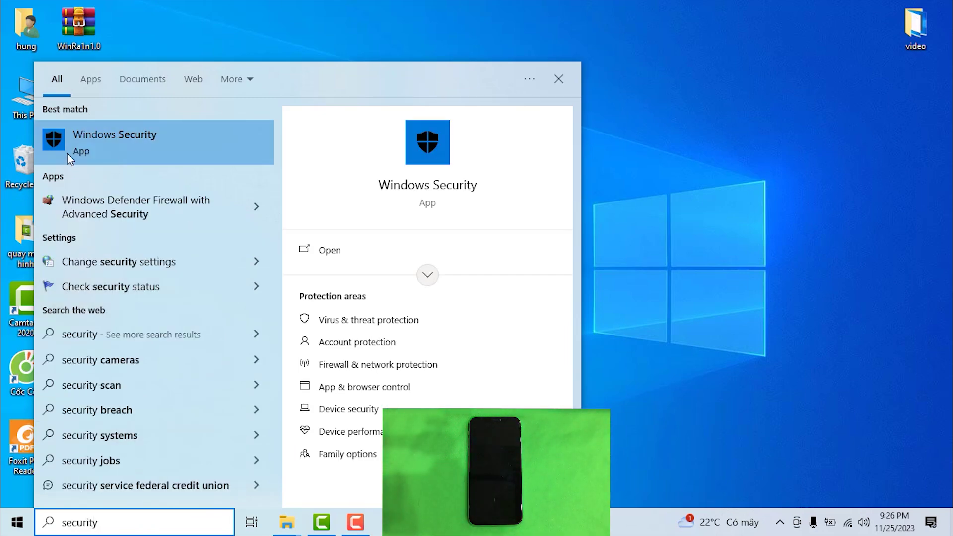
{"action": "left_click", "coordinate": [119, 140]}
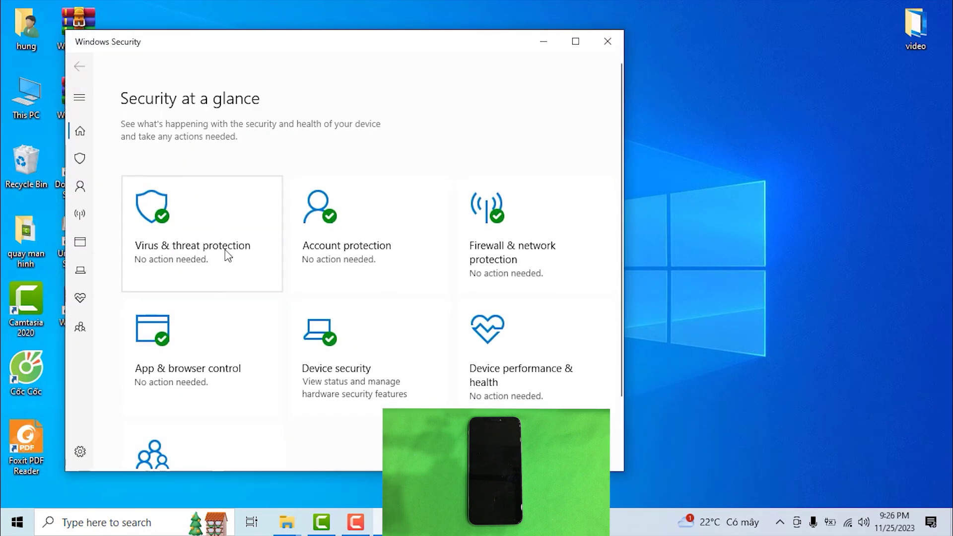
Open the Virus & threat protection settings and maximize the Windows Security window.
{"action": "left_click", "coordinate": [200, 251]}
{"action": "scroll", "coordinate": [213, 257], "scroll_direction": "down", "scroll_amount": 4}
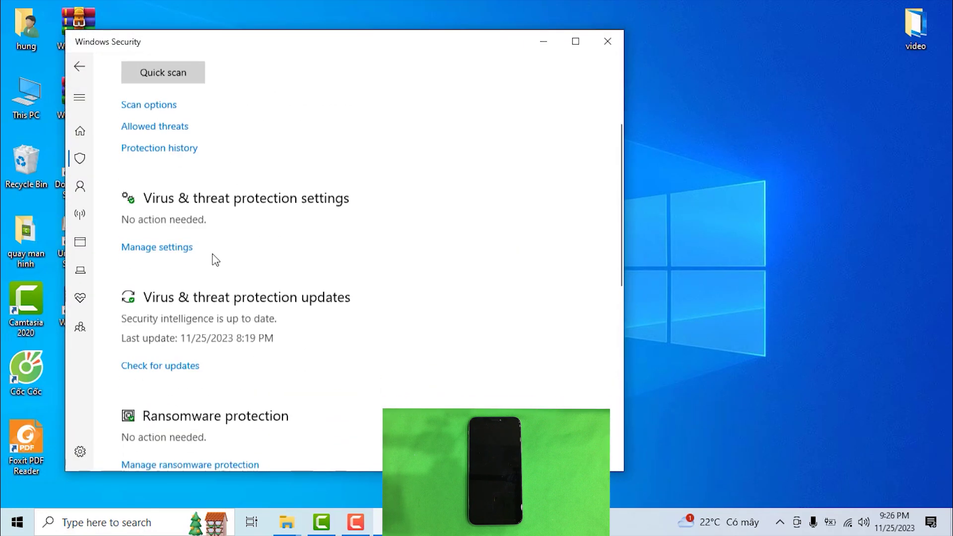
{"action": "left_click", "coordinate": [153, 219]}
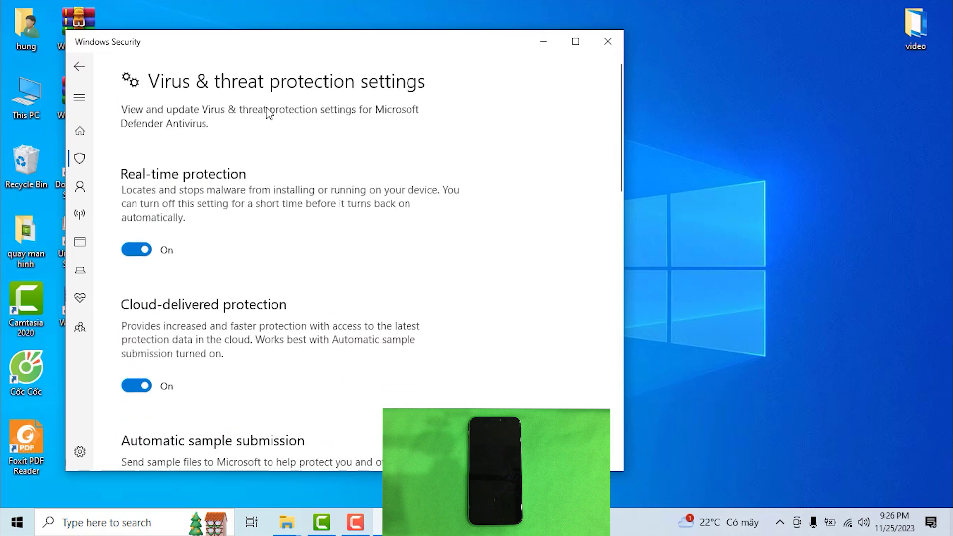
{"action": "left_click", "coordinate": [575, 41]}
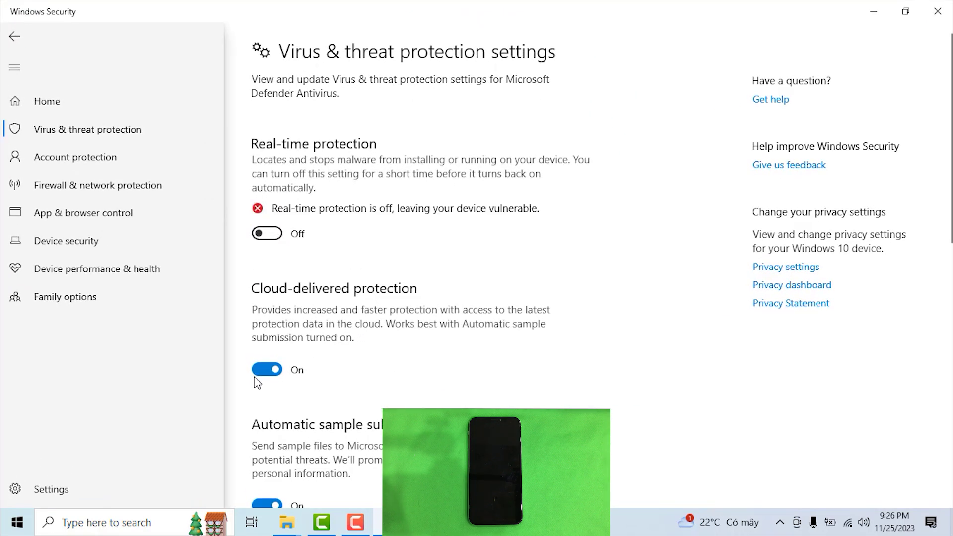
Turn off automatic sample submission and Tamper Protection, then restore Windows Security after minimizing it.
{"action": "scroll", "coordinate": [353, 353], "scroll_direction": "down", "scroll_amount": 3}
{"action": "left_click", "coordinate": [271, 386]}
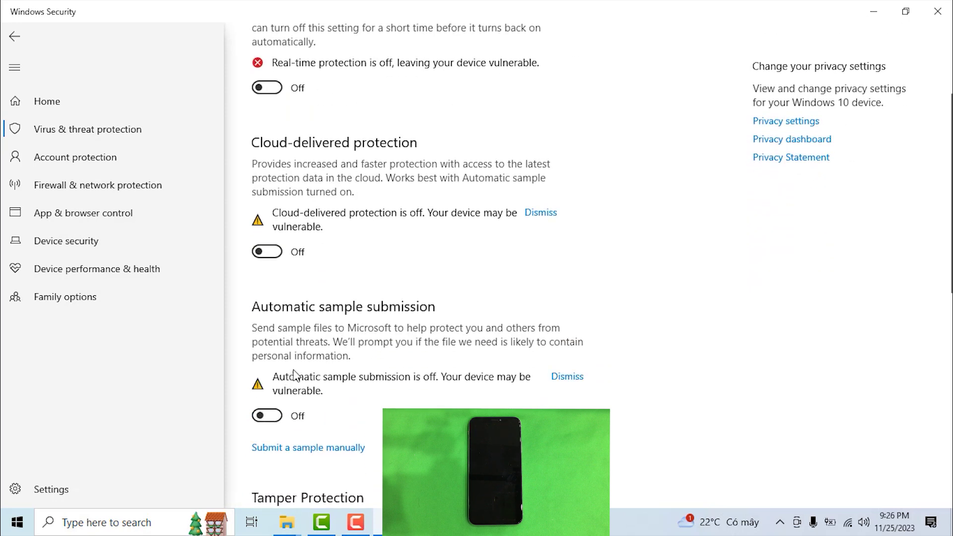
{"action": "scroll", "coordinate": [322, 362], "scroll_direction": "down", "scroll_amount": 3}
{"action": "scroll", "coordinate": [347, 349], "scroll_direction": "down", "scroll_amount": 1}
{"action": "left_click", "coordinate": [276, 340]}
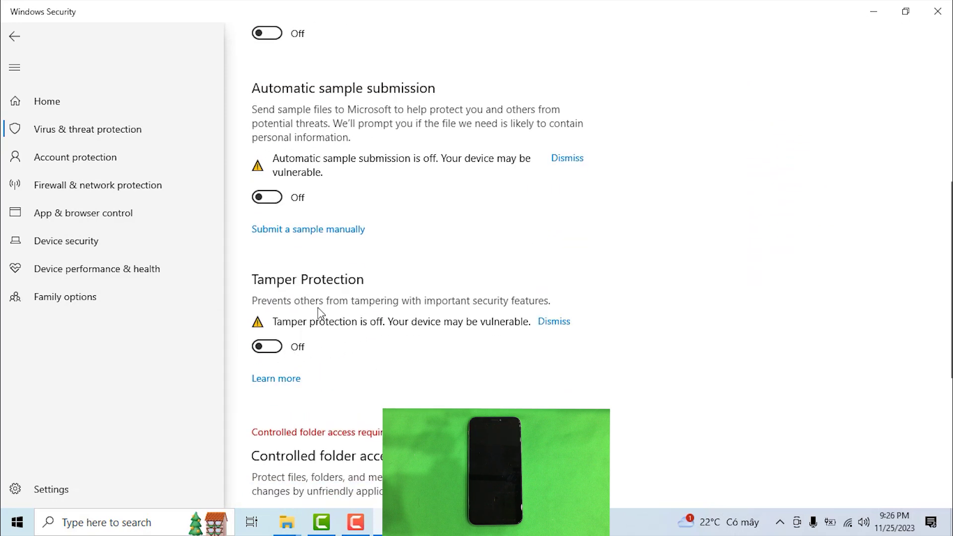
{"action": "scroll", "coordinate": [334, 364], "scroll_direction": "down", "scroll_amount": 5}
{"action": "scroll", "coordinate": [268, 380], "scroll_direction": "down", "scroll_amount": 2}
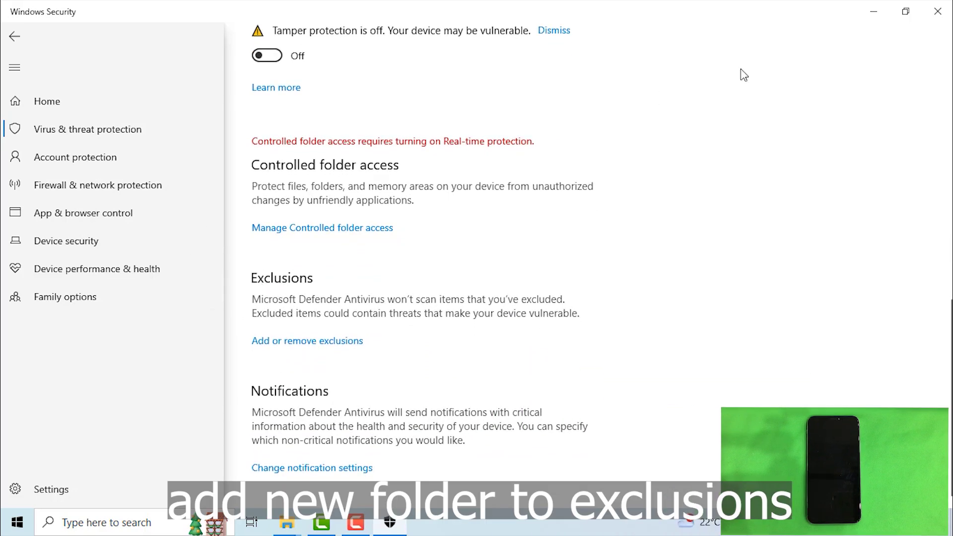
{"action": "left_click", "coordinate": [873, 11]}
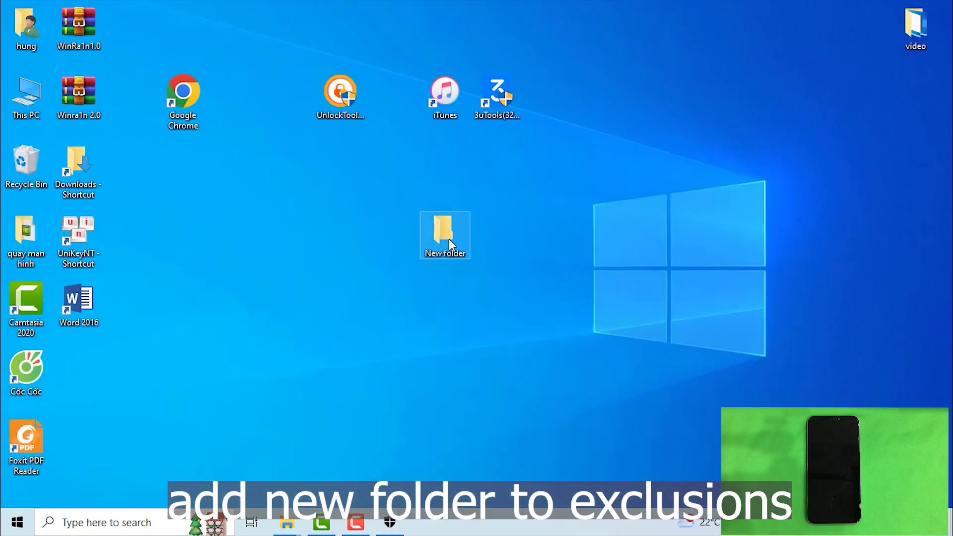
{"action": "left_click", "coordinate": [390, 522]}
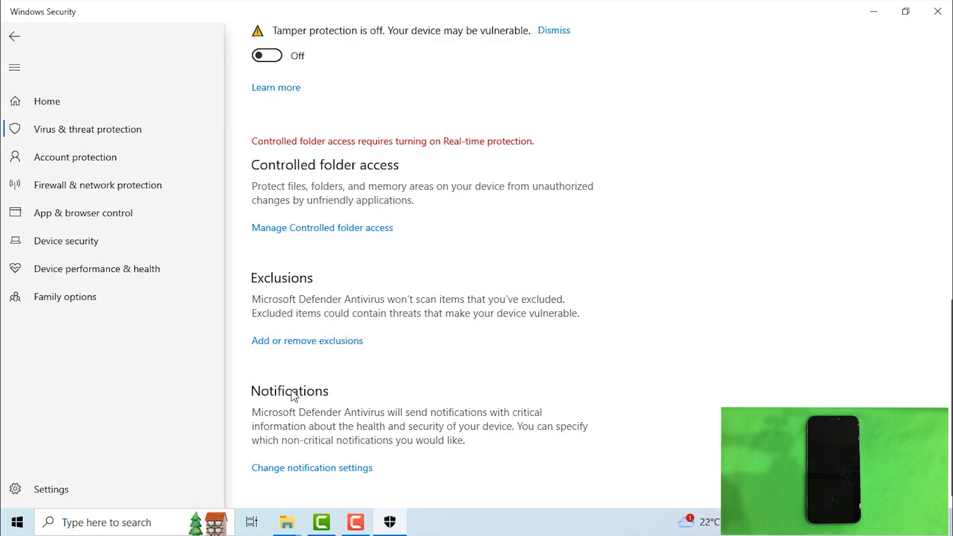
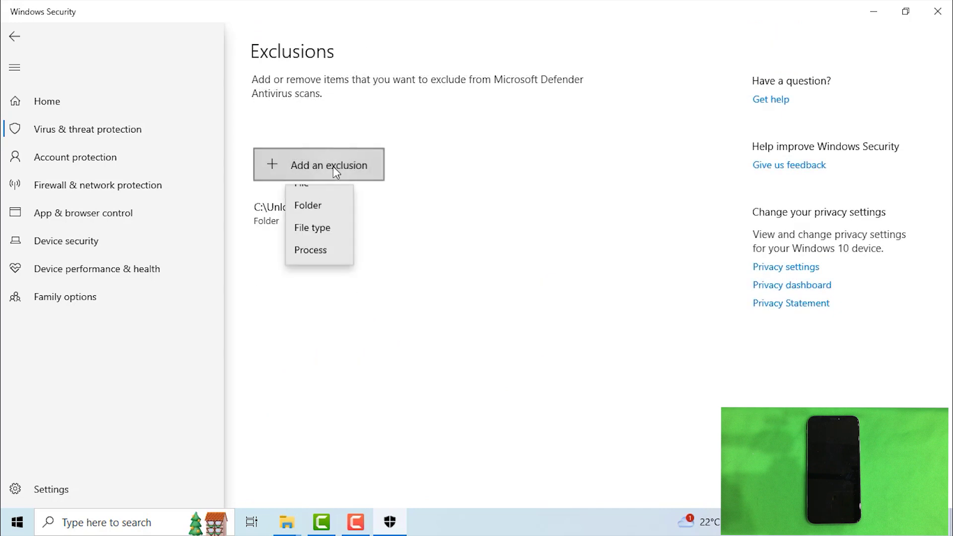
Add a Folder exclusion and pick the Desktop folder in the Select Folder dialog.
{"action": "left_click", "coordinate": [315, 223]}
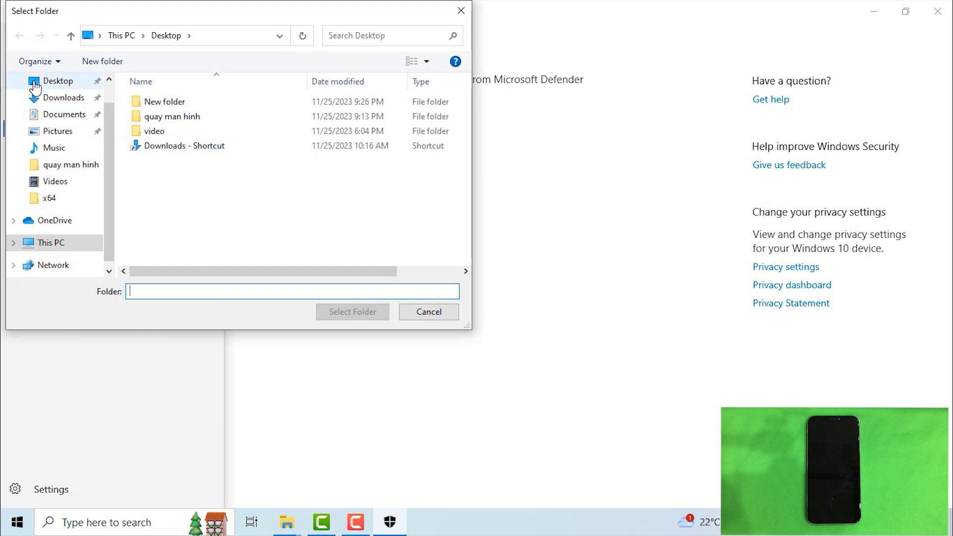
{"action": "left_click", "coordinate": [50, 82]}
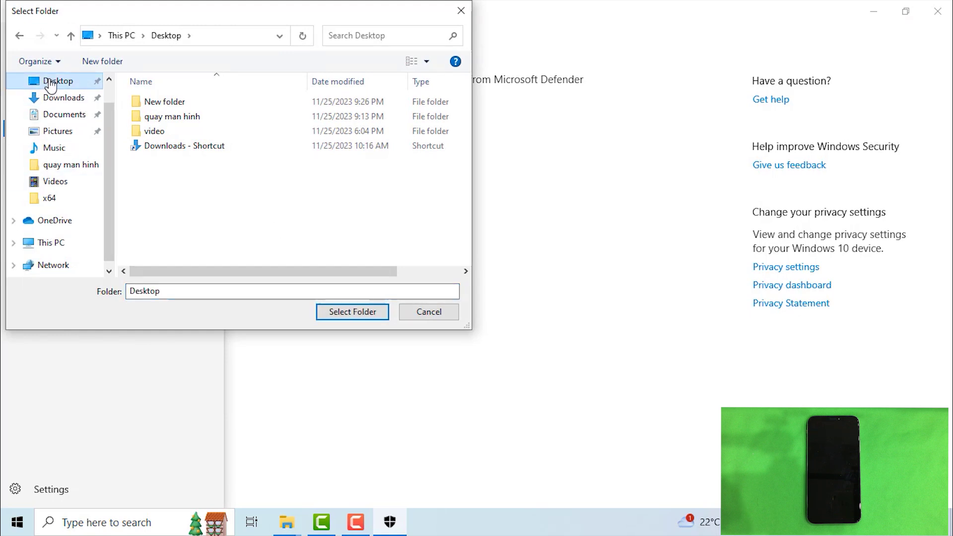
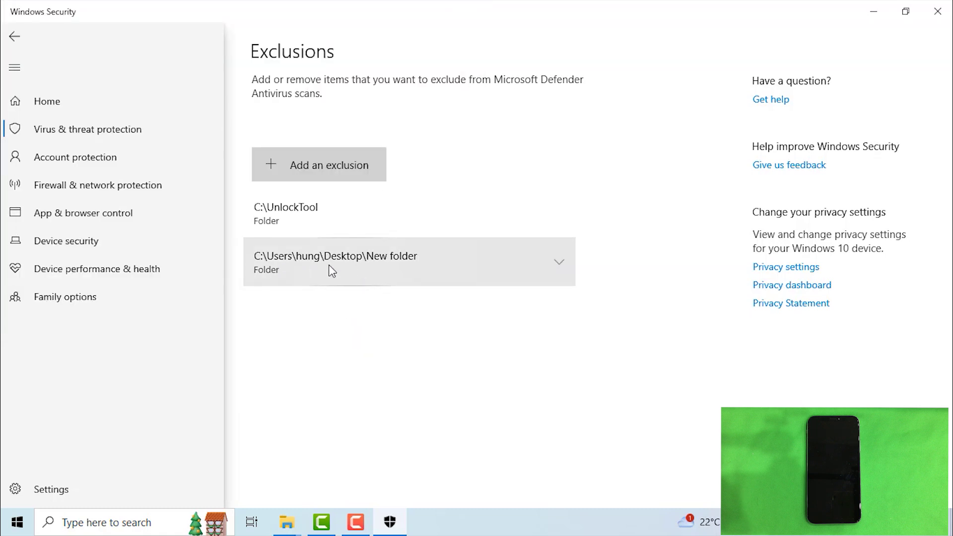
Extract WinRa1n2.0.zip in New folder with Extract Here, entering the archive password.
{"action": "left_click", "coordinate": [874, 12]}
{"action": "double_click", "coordinate": [448, 232]}
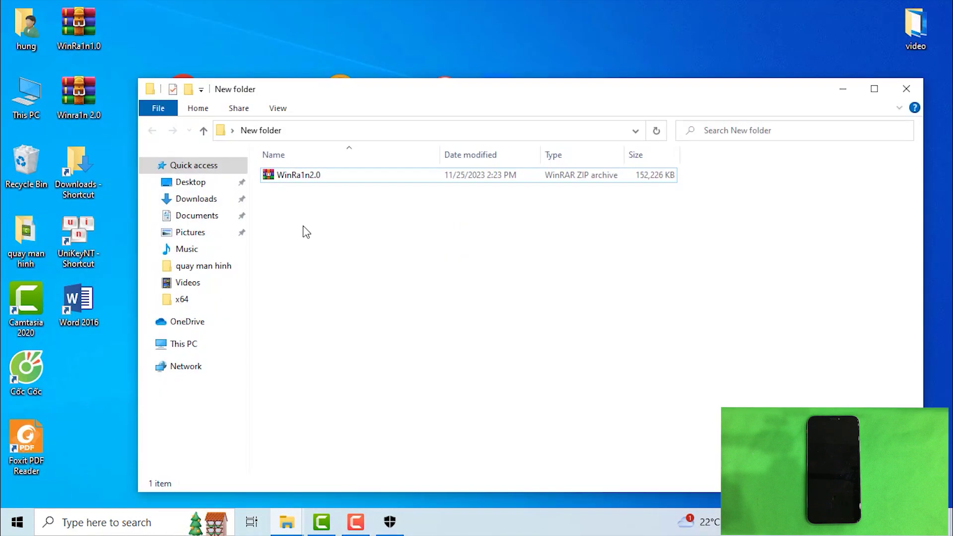
{"action": "left_click", "coordinate": [314, 176]}
{"action": "right_click", "coordinate": [314, 176]}
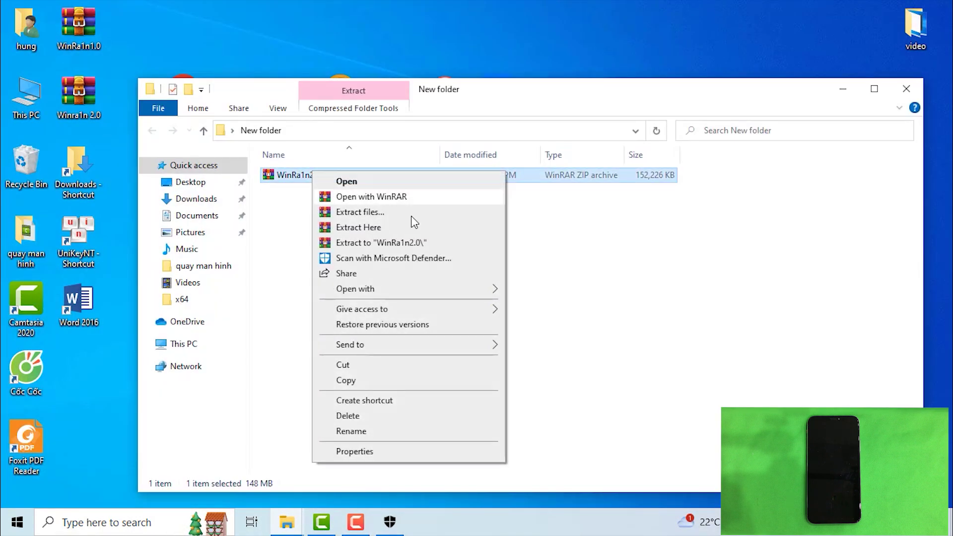
{"action": "left_click", "coordinate": [373, 229]}
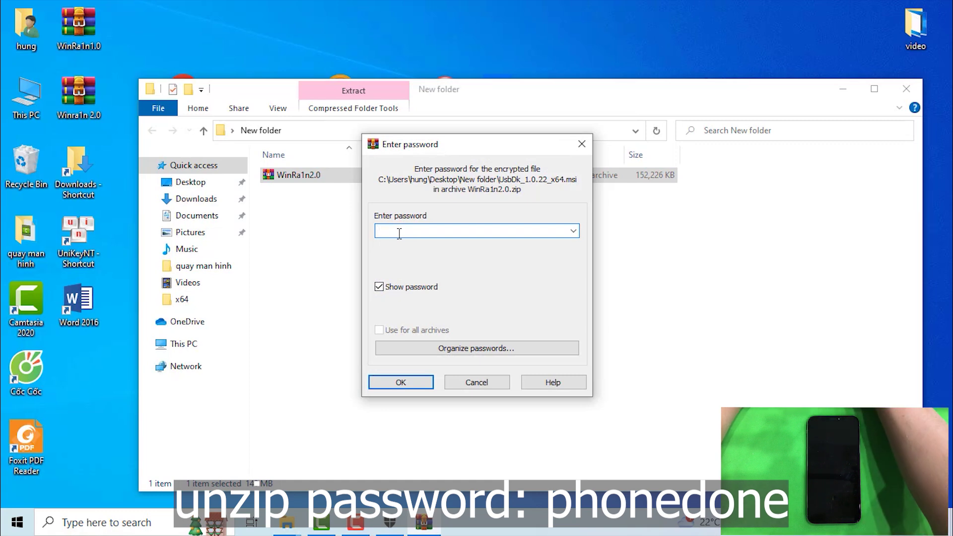
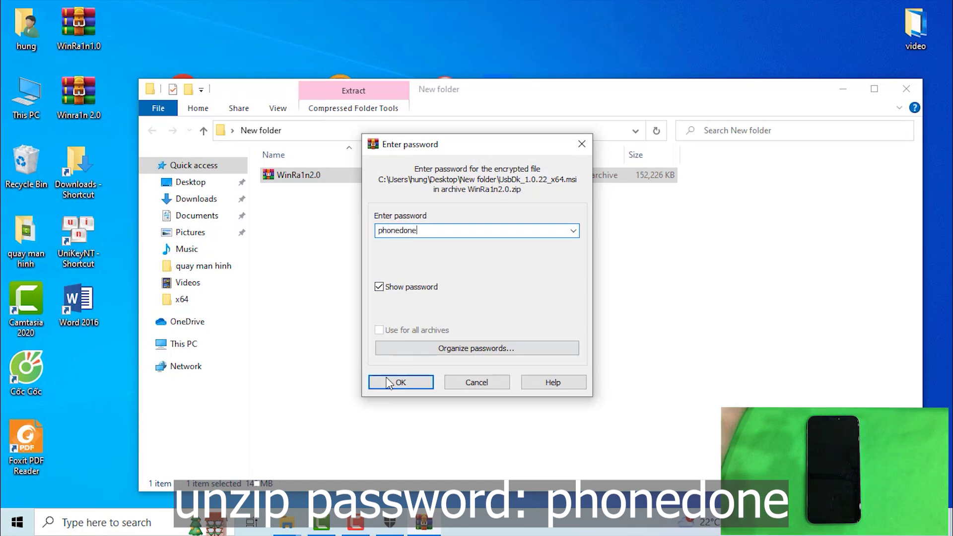
{"action": "left_click", "coordinate": [399, 383]}
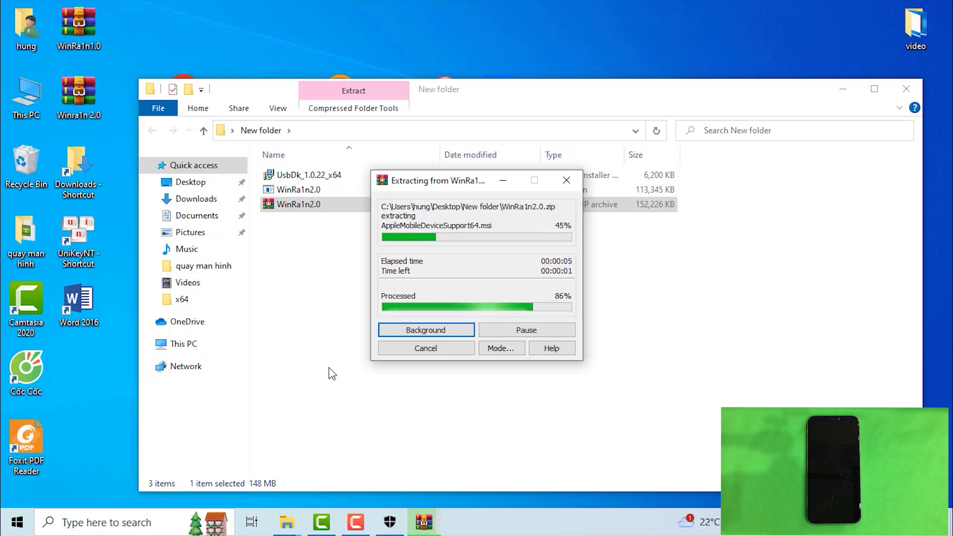
Run the AppleMobileDeviceSupport64 installer, dismiss the already-installed notice and finish.
{"action": "left_click", "coordinate": [328, 175]}
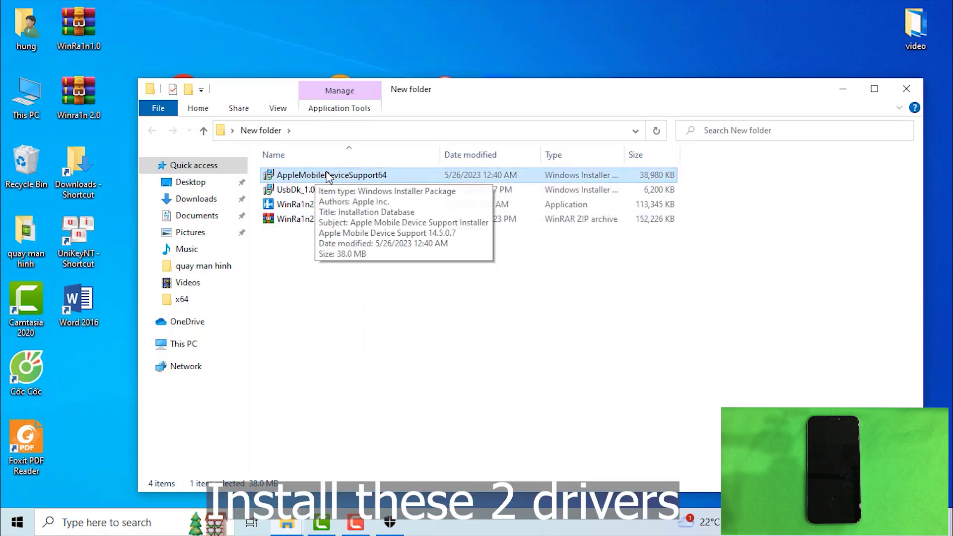
{"action": "double_click", "coordinate": [333, 175]}
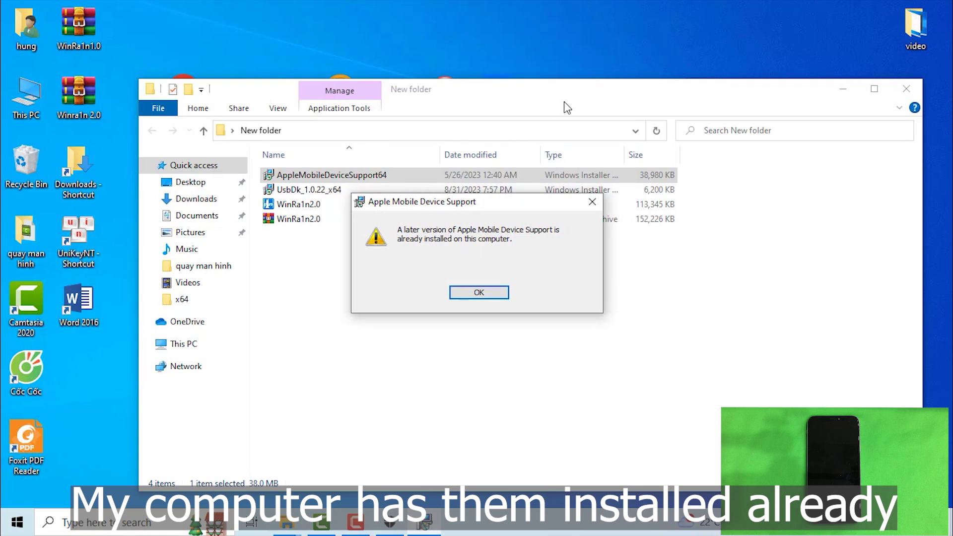
{"action": "left_click", "coordinate": [479, 293]}
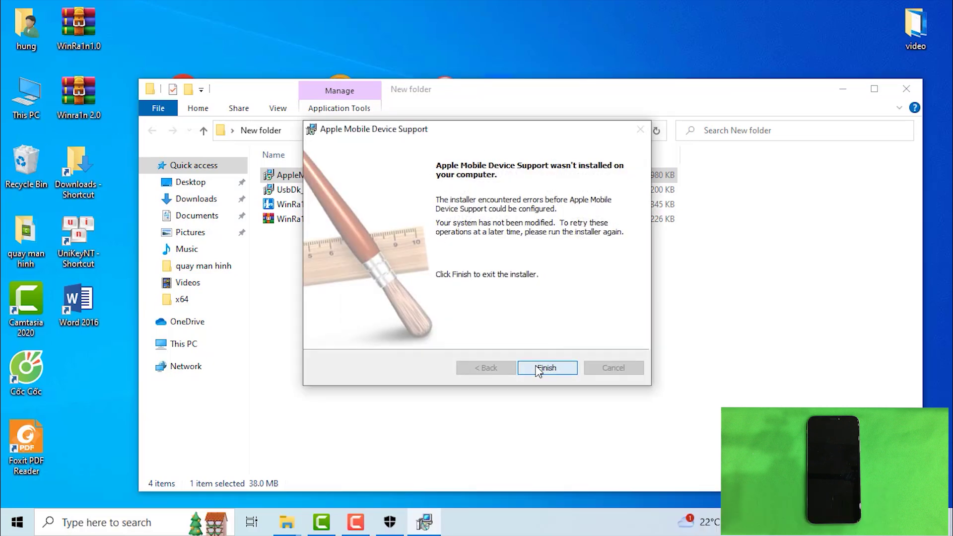
{"action": "left_click", "coordinate": [537, 369]}
Run the UsbDk_1.0.22_x64 driver installer, then select the WinRa1n2.0 application.
{"action": "left_click", "coordinate": [326, 192]}
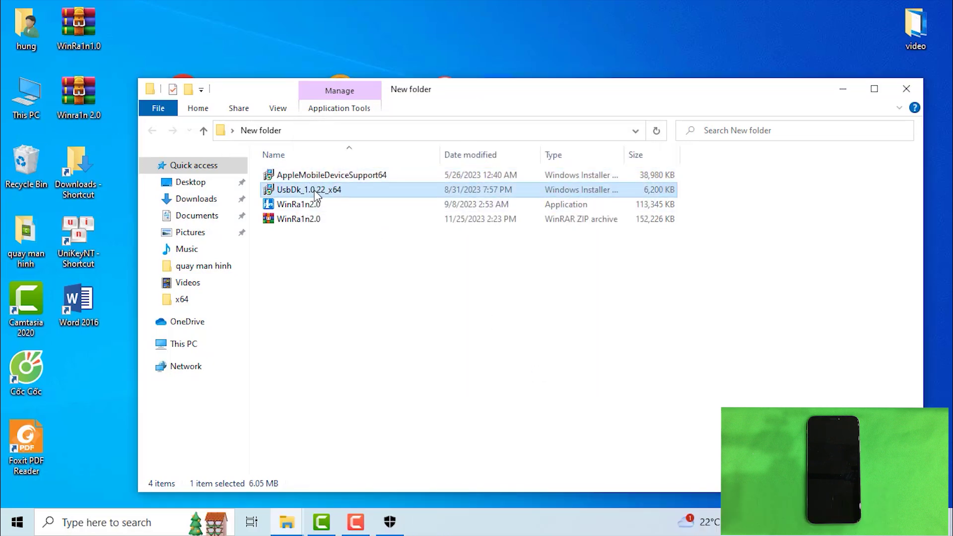
{"action": "double_click", "coordinate": [317, 191]}
{"action": "left_click", "coordinate": [308, 204]}
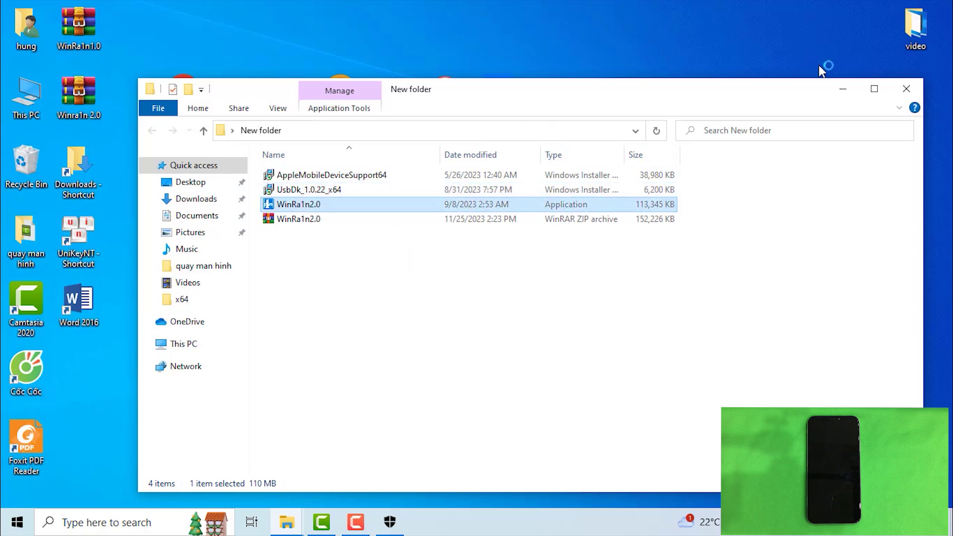
Move WinRa1n 2.0 to the top-left and run Fix Driver to detect the iPhone X.
{"action": "left_click", "coordinate": [844, 90]}
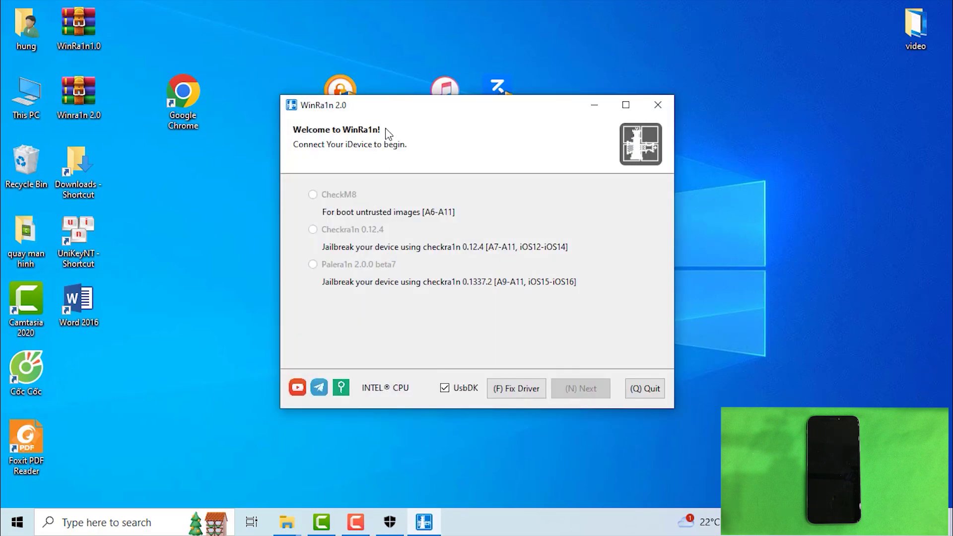
{"action": "left_click_drag", "start_coordinate": [453, 109], "coordinate": [239, 28]}
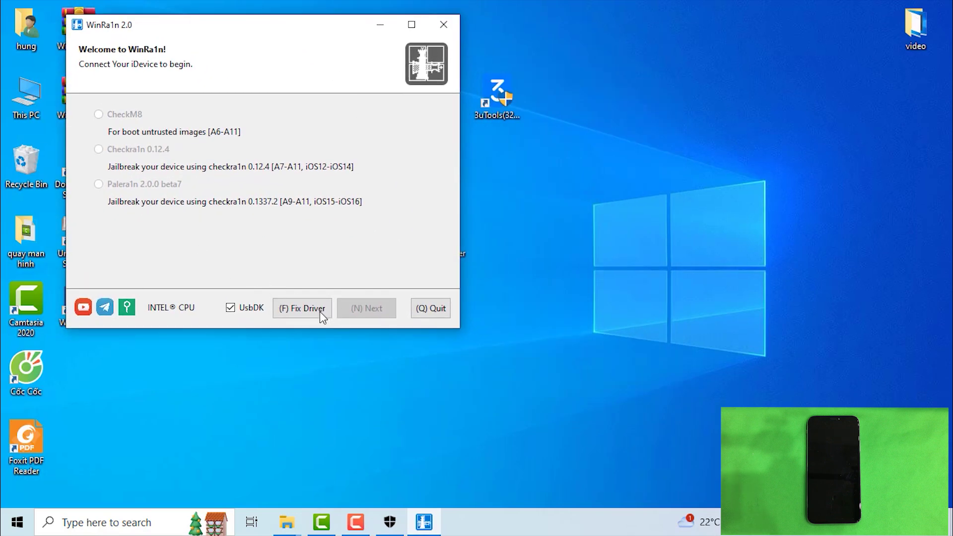
{"action": "left_click", "coordinate": [305, 313]}
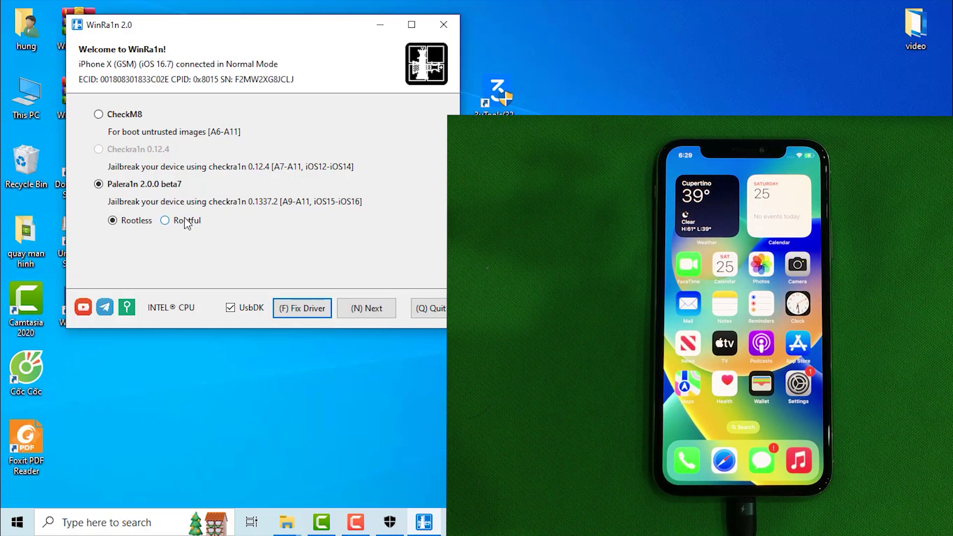
Choose Rootful Palera1n mode with Create Fakefs and continue to the A11 passcode warning.
{"action": "left_click", "coordinate": [165, 221]}
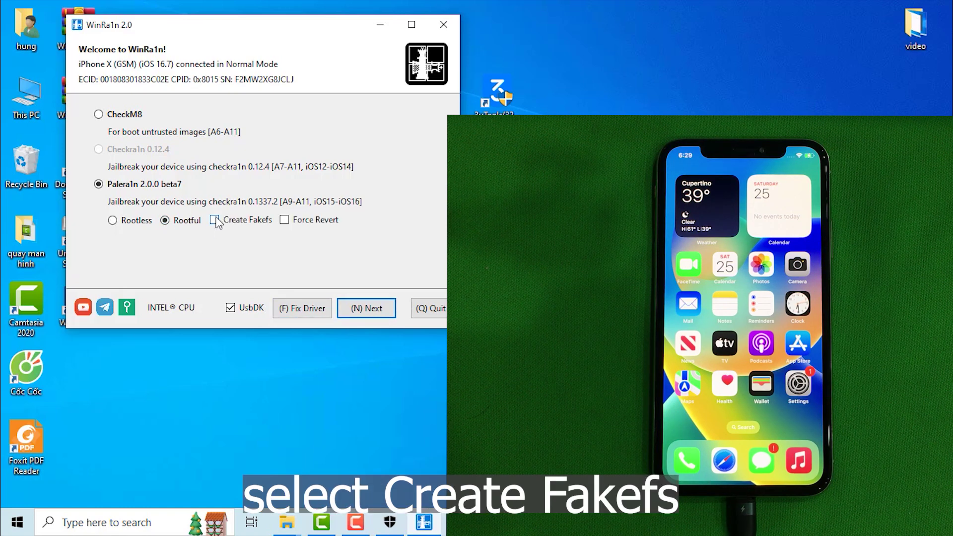
{"action": "left_click", "coordinate": [366, 308]}
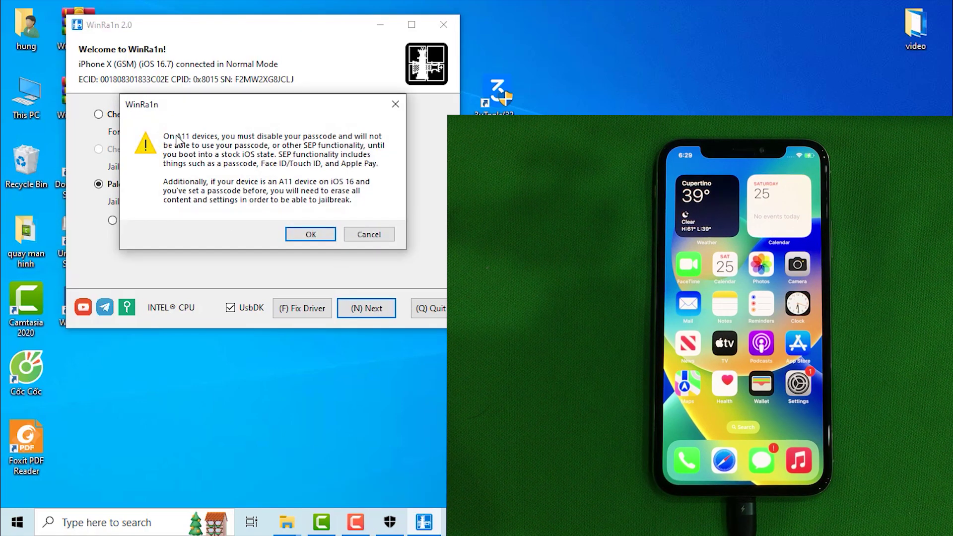
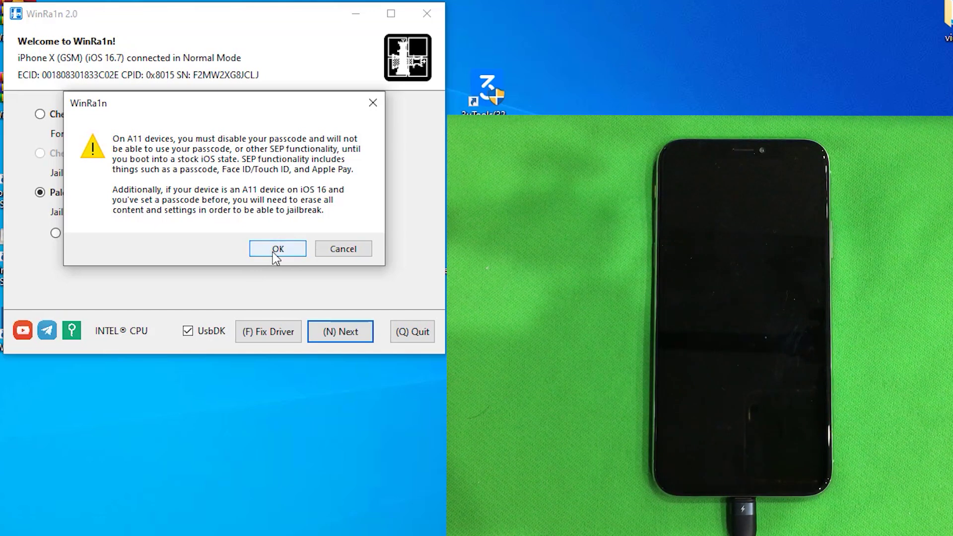
Confirm the A11 passcode warning so the iPhone X begins entering Recovery Mode.
{"action": "left_click", "coordinate": [277, 249]}
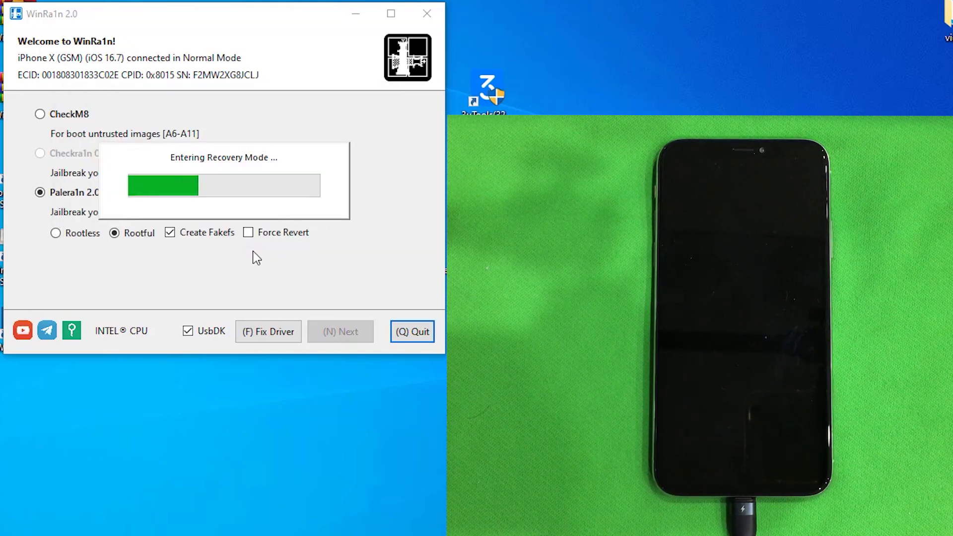